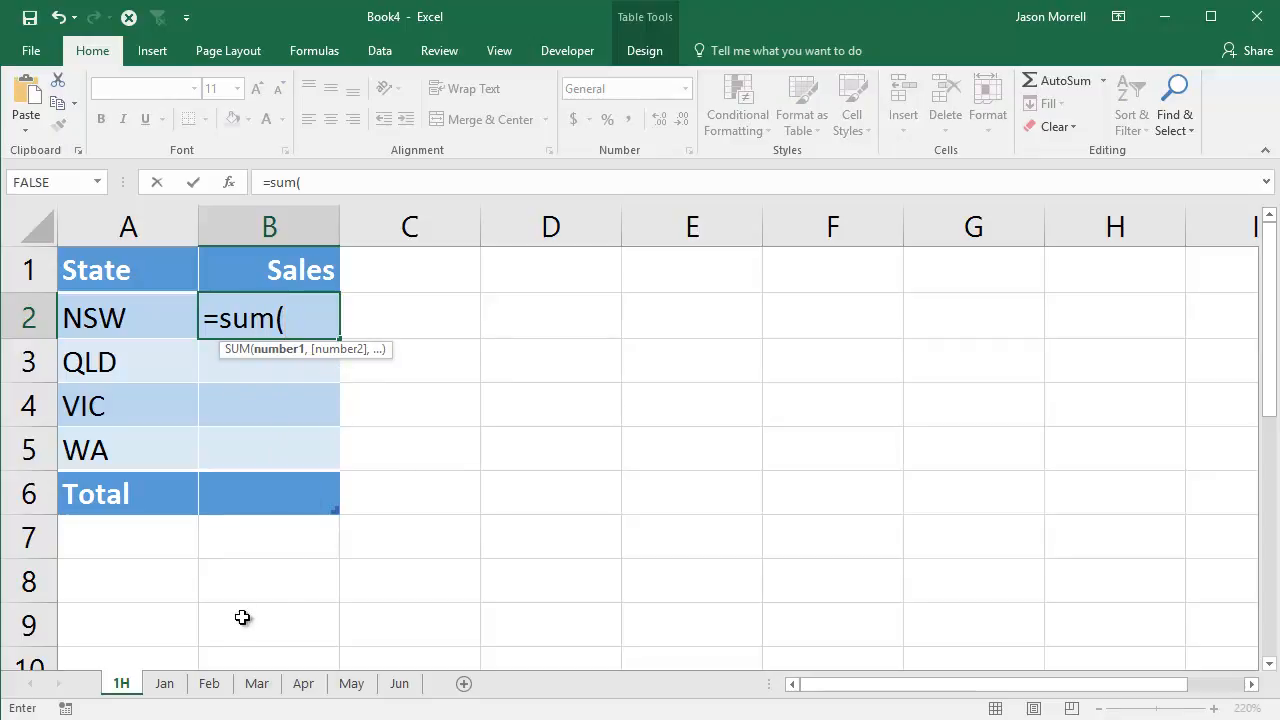
# - Add the references Jan!$B$2, Feb!B2 and Mar!B2 to the SUM formula in the NSW Sales cell on sheet 1H
pyautogui.click(164, 684)
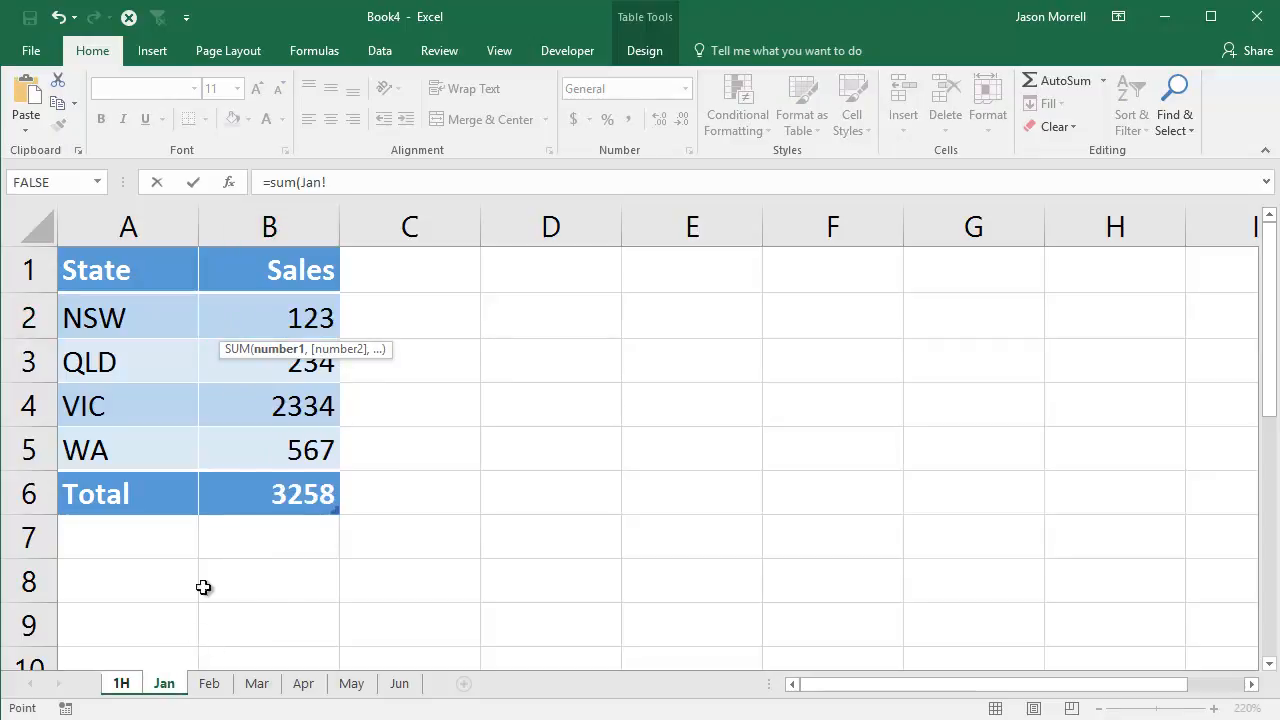
pyautogui.click(309, 317)
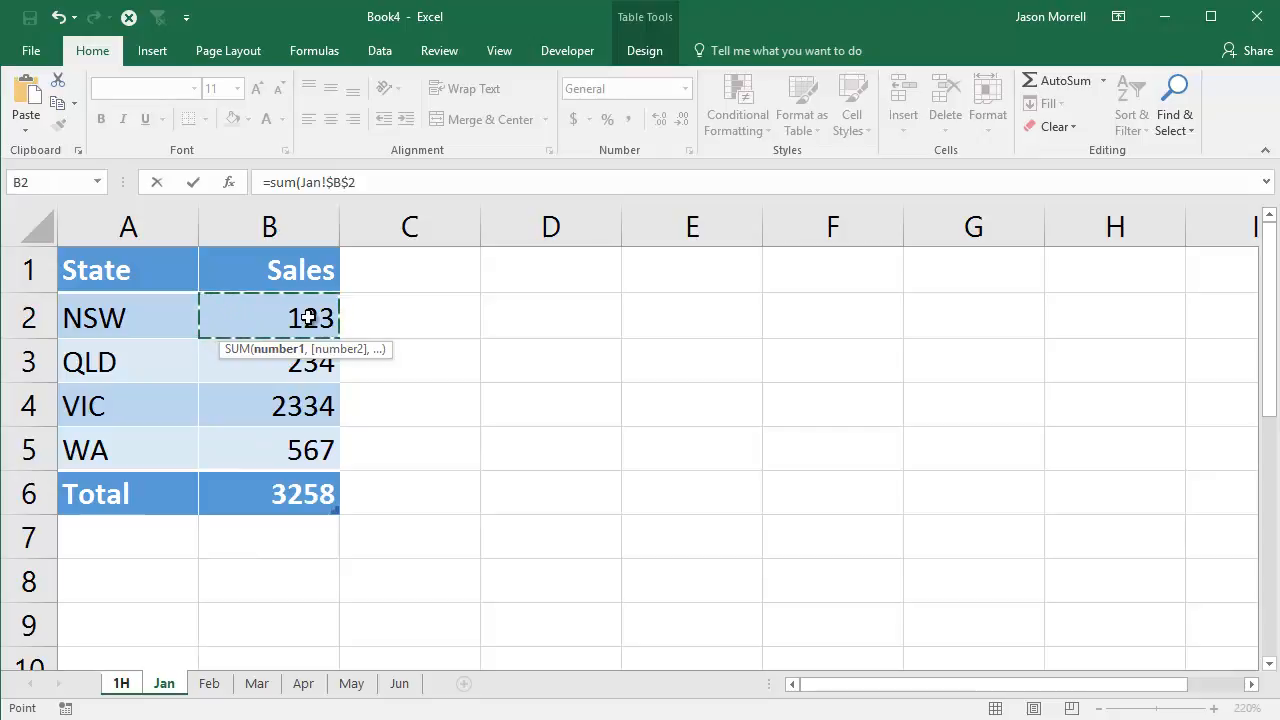
pyautogui.write(',')
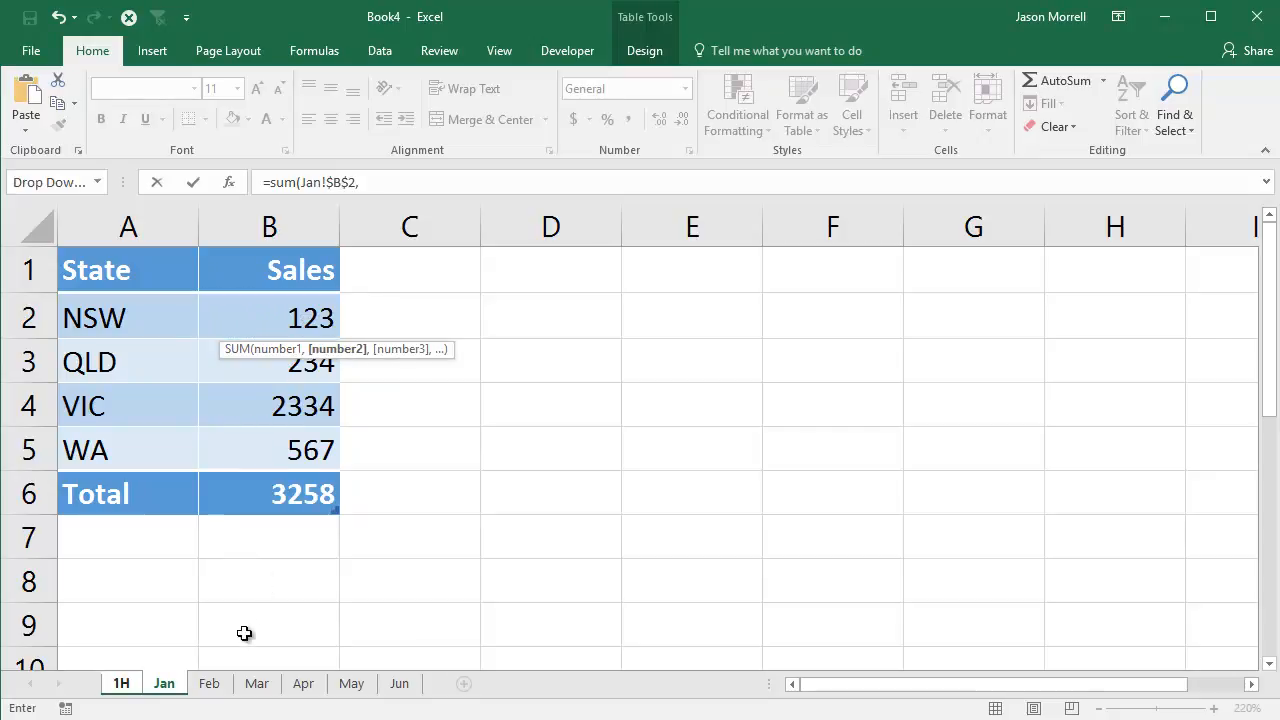
pyautogui.click(209, 684)
pyautogui.click(318, 320)
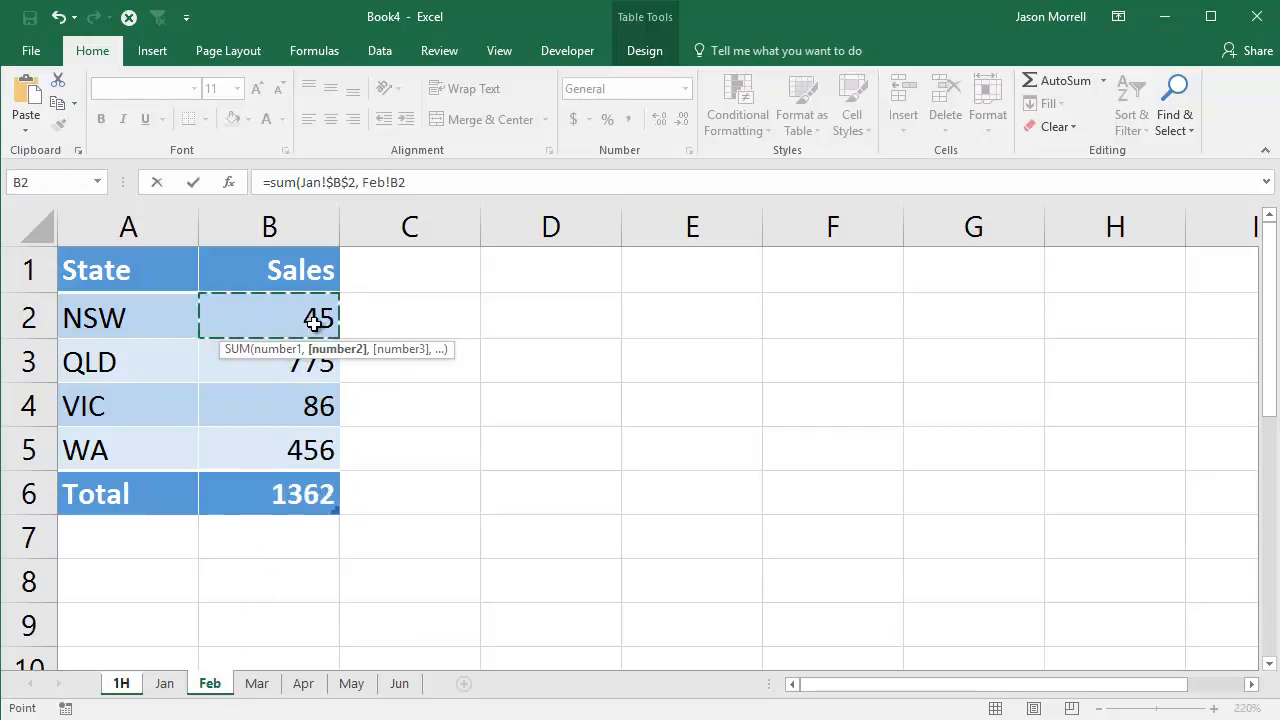
pyautogui.write(',')
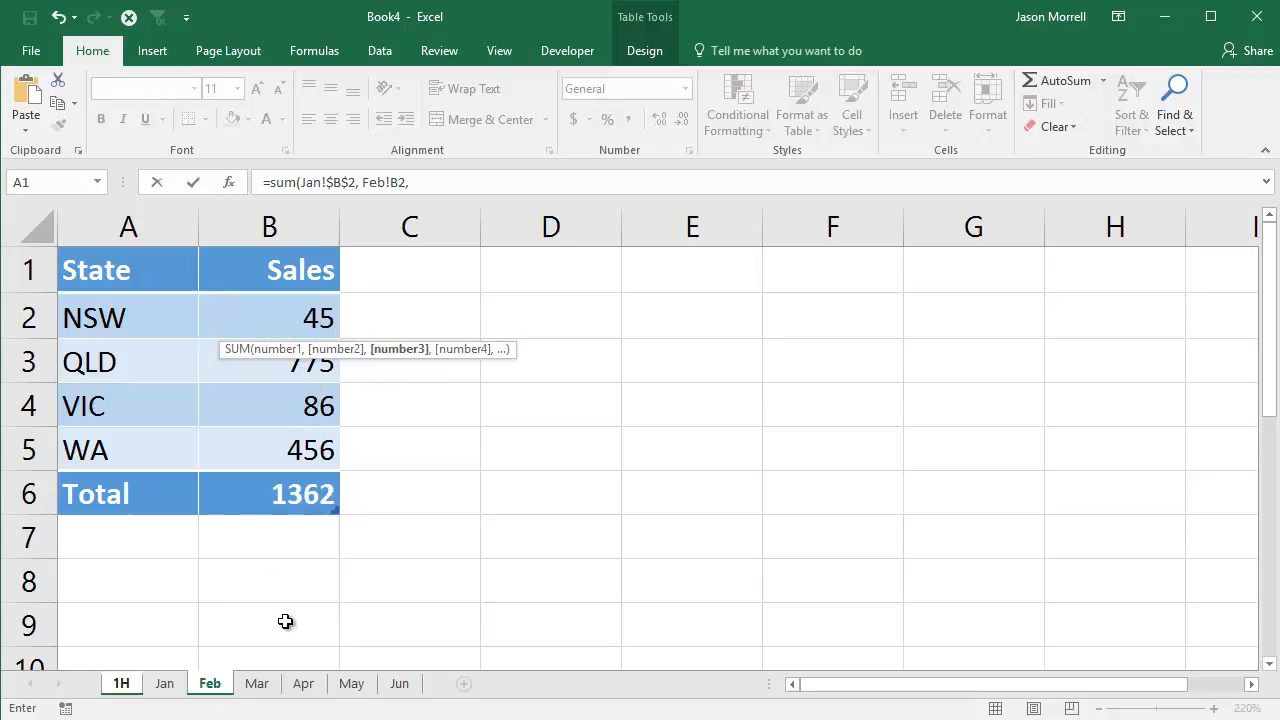
pyautogui.click(257, 684)
pyautogui.click(323, 325)
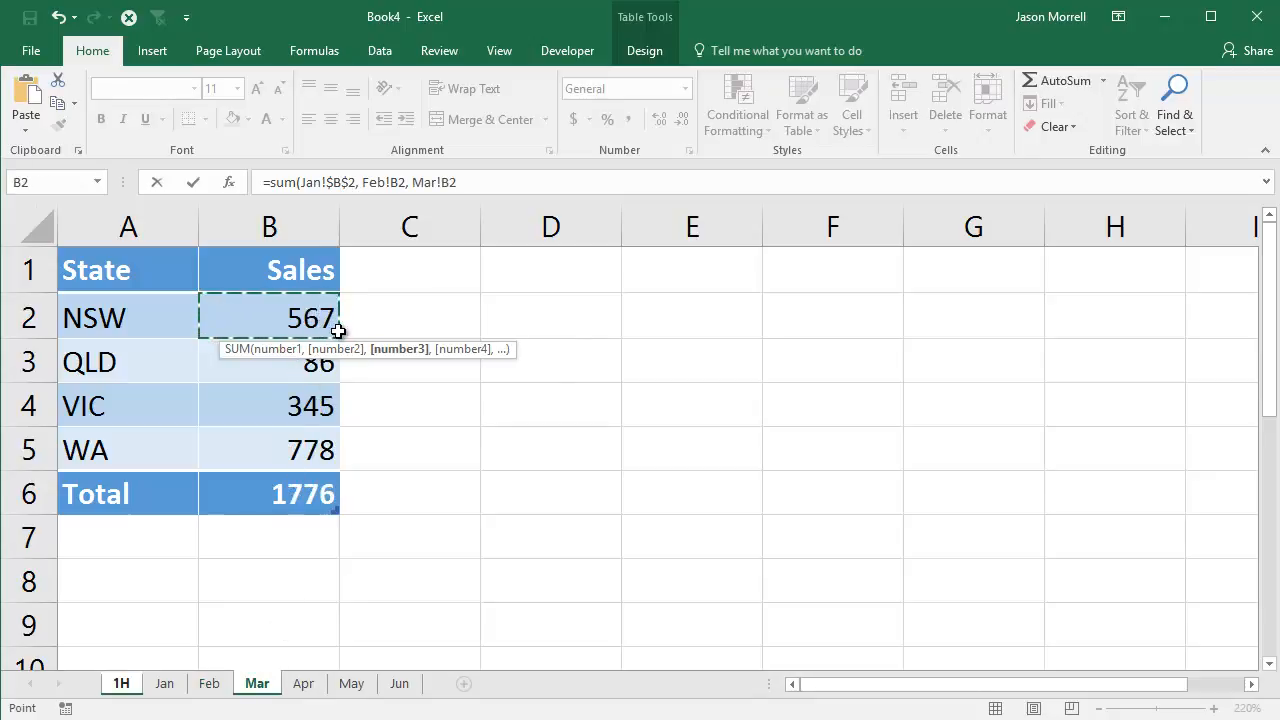
pyautogui.write(',')
# - Add Apr!B2, May!B2 and Jun!B2 to the NSW SUM formula and complete it
pyautogui.click(304, 684)
pyautogui.click(298, 327)
pyautogui.write(', Apr!B2,')
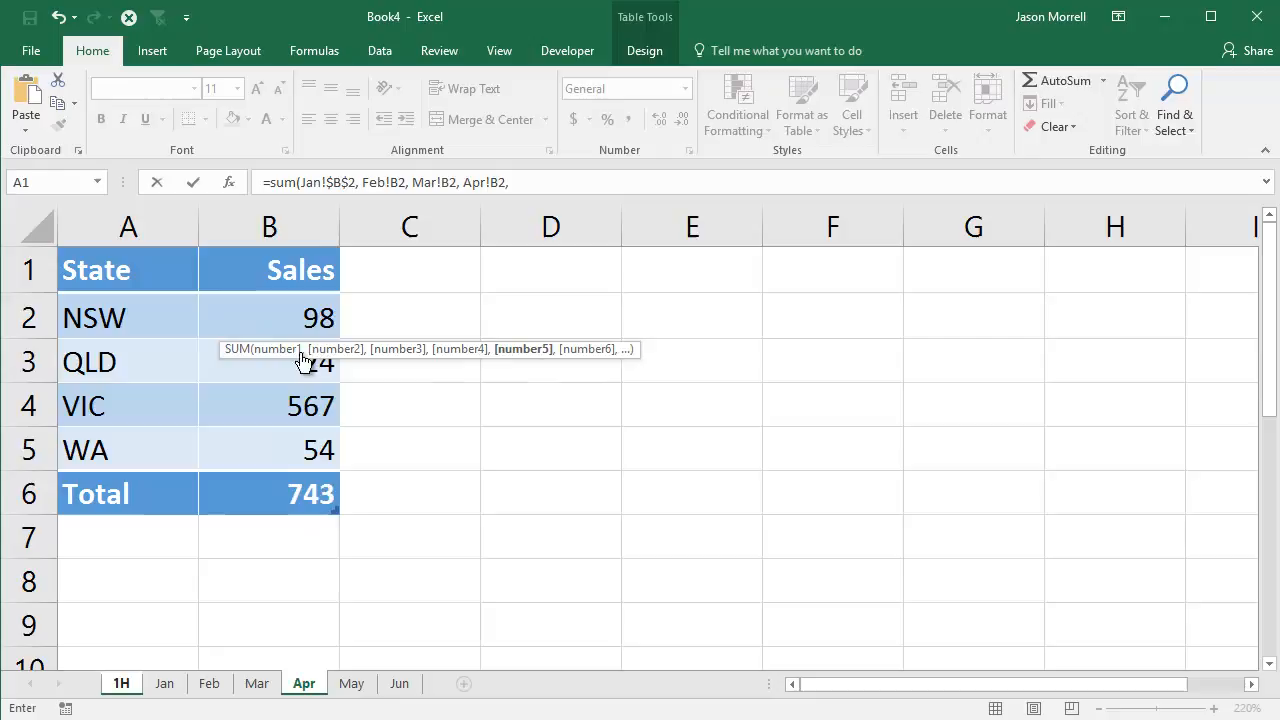
pyautogui.click(350, 683)
pyautogui.click(296, 316)
pyautogui.write(',')
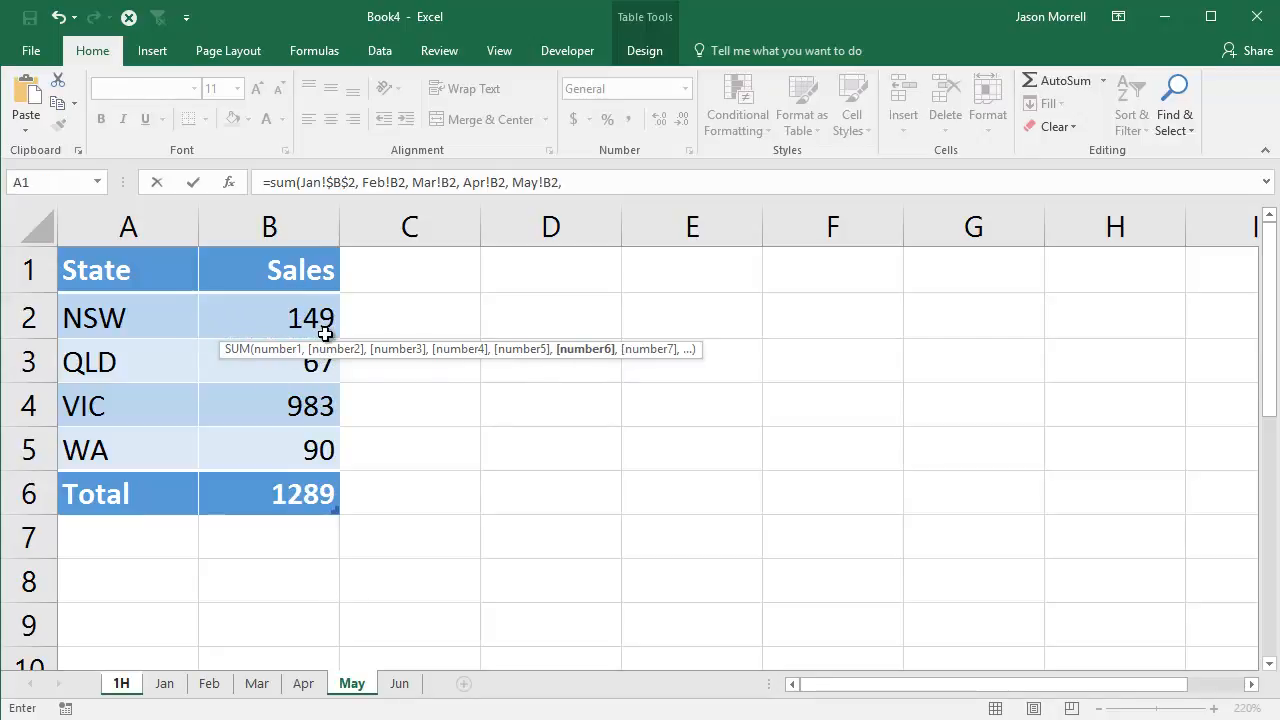
pyautogui.click(398, 684)
pyautogui.click(322, 333)
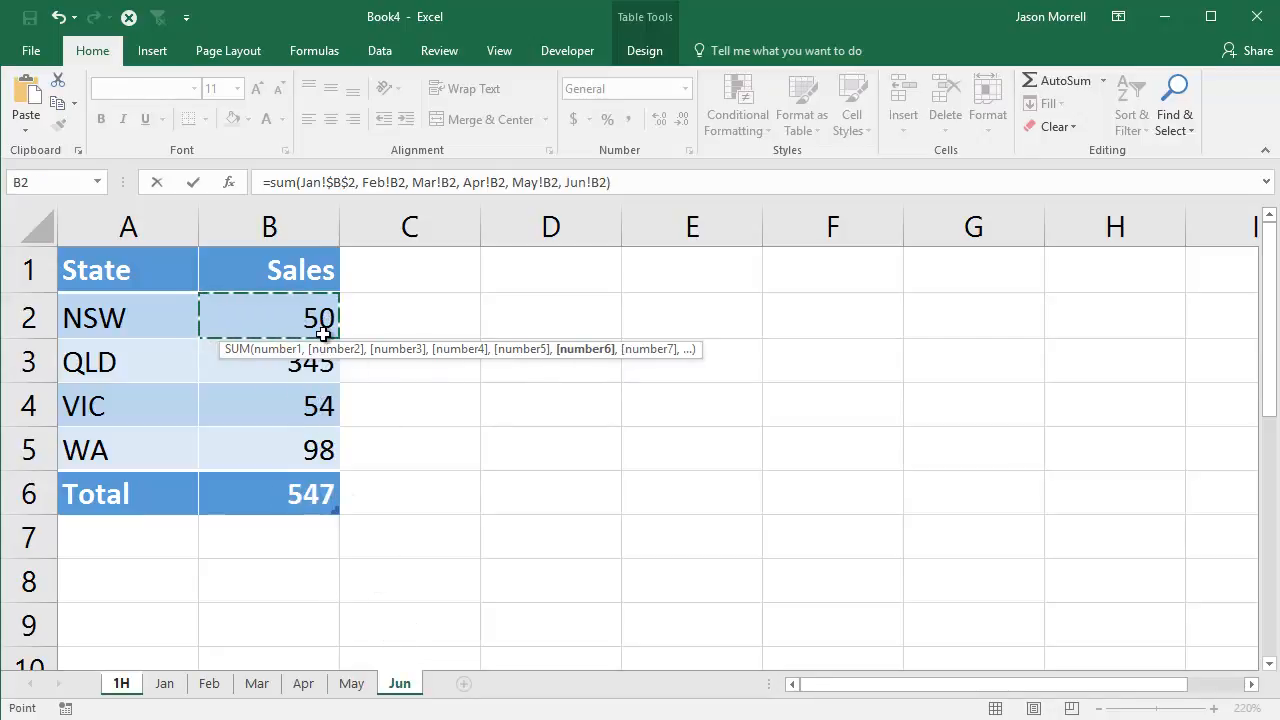
pyautogui.press('Return')
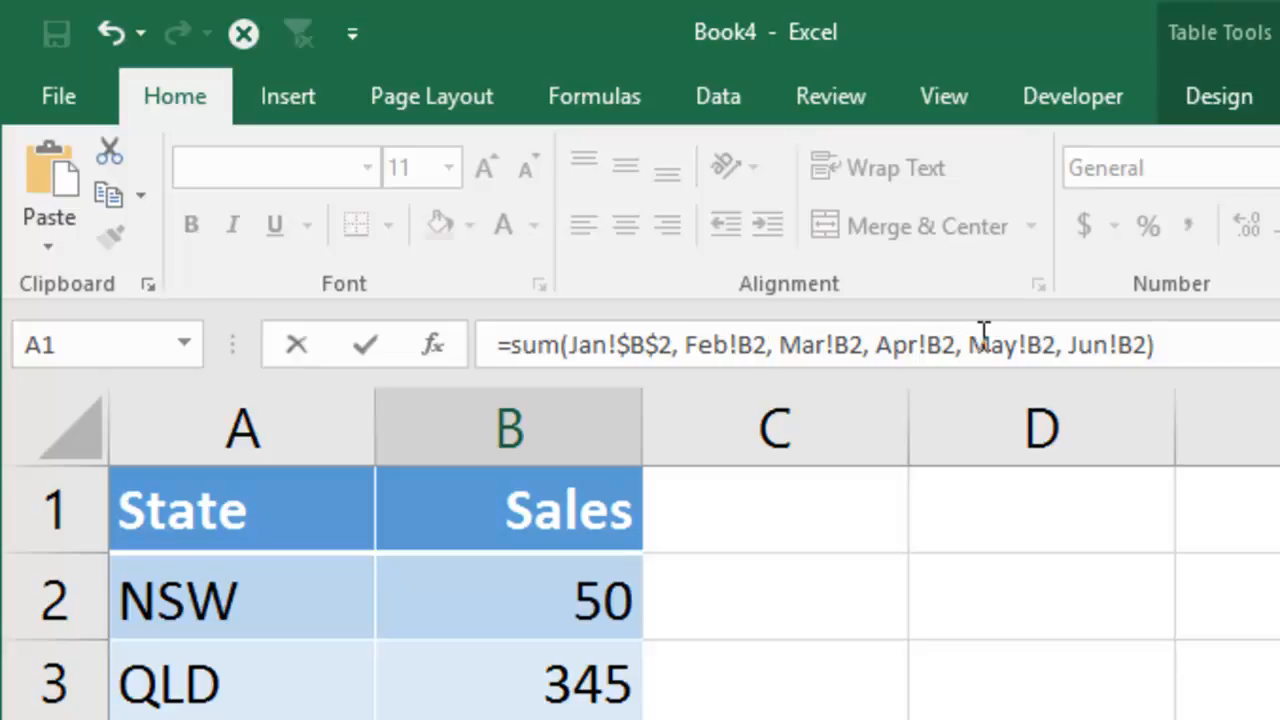
pyautogui.press('Return')
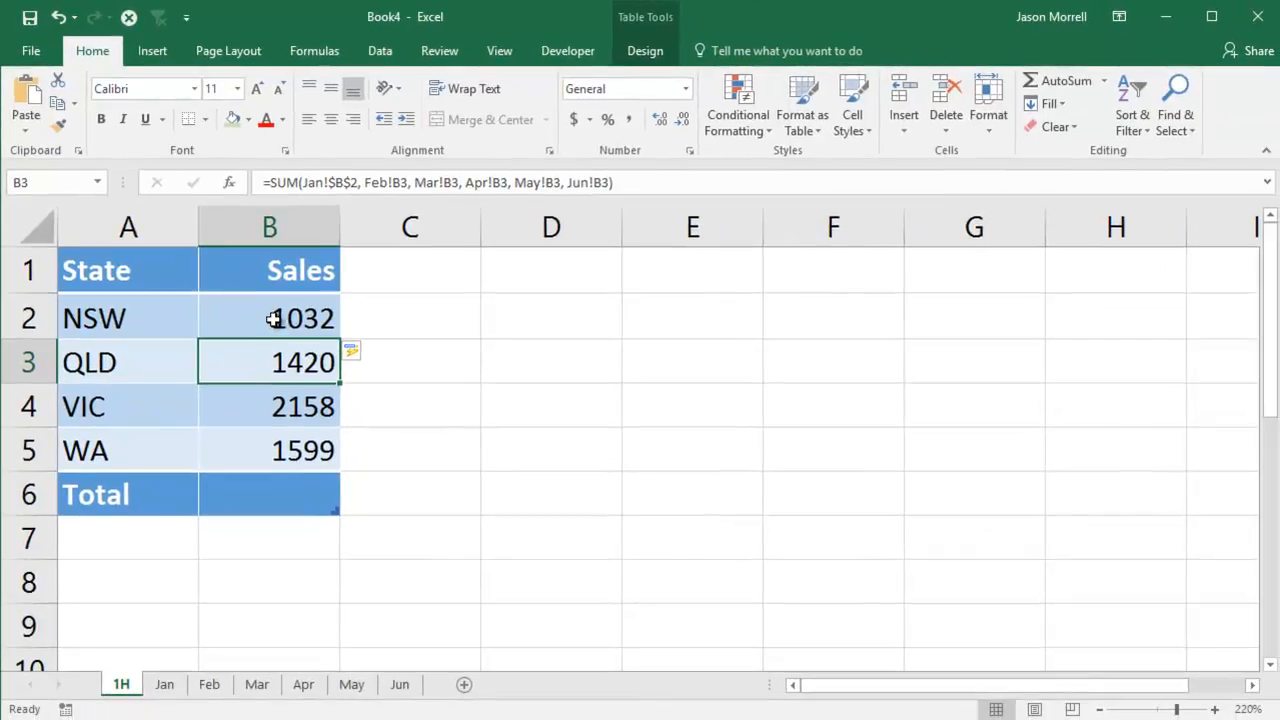
# - Check the Sales formulas for QLD, VIC and WA, and clear all formulas from B2:B5
pyautogui.click(255, 414)
pyautogui.click(254, 438)
pyautogui.click(303, 363)
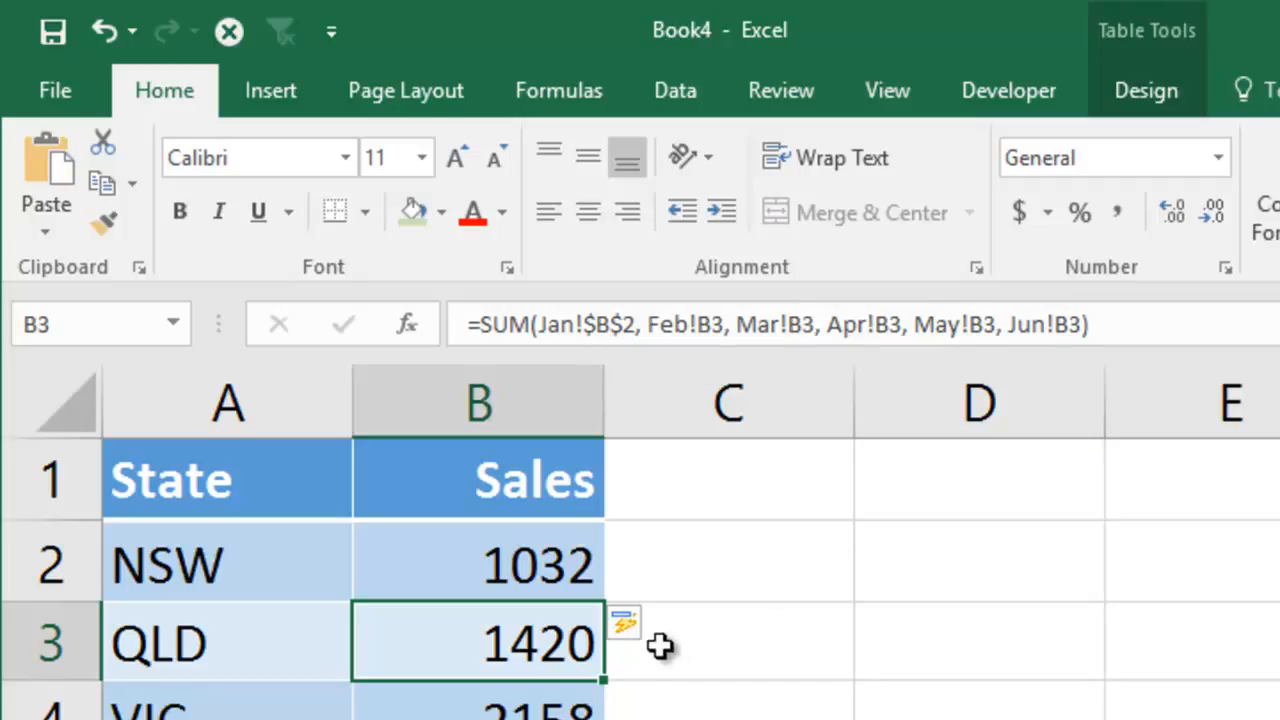
pyautogui.click(580, 710)
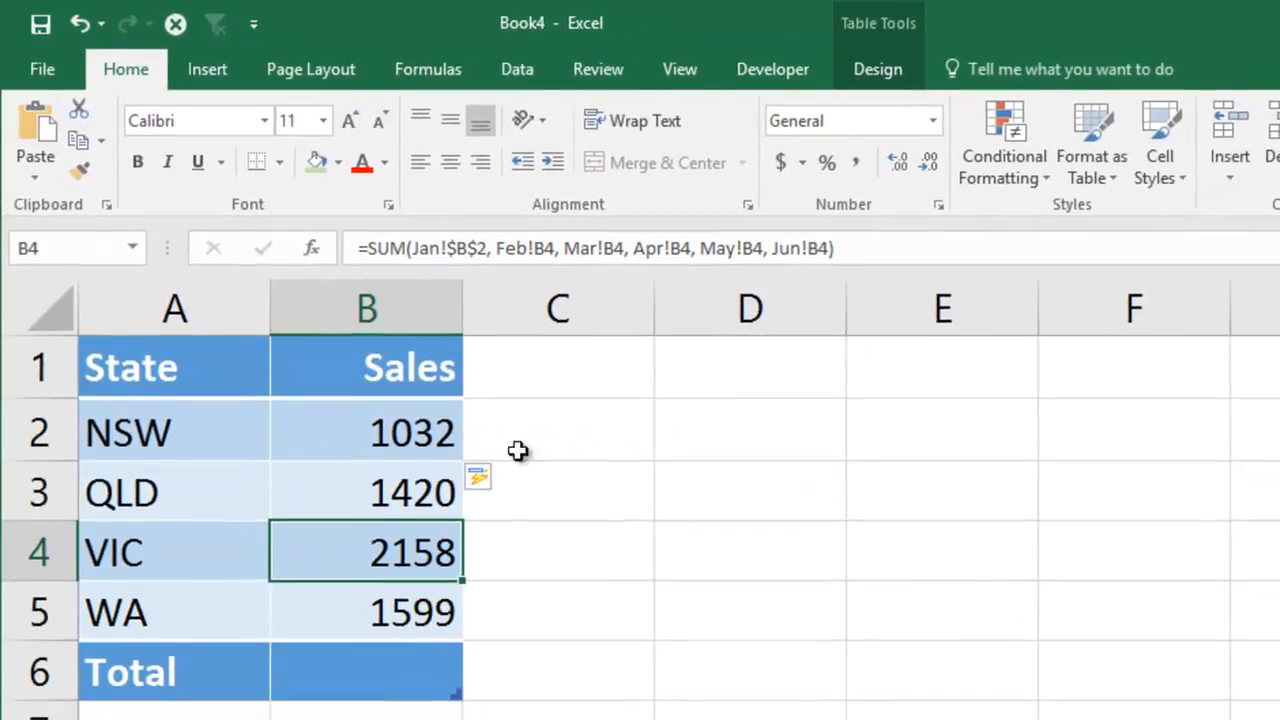
pyautogui.click(425, 612)
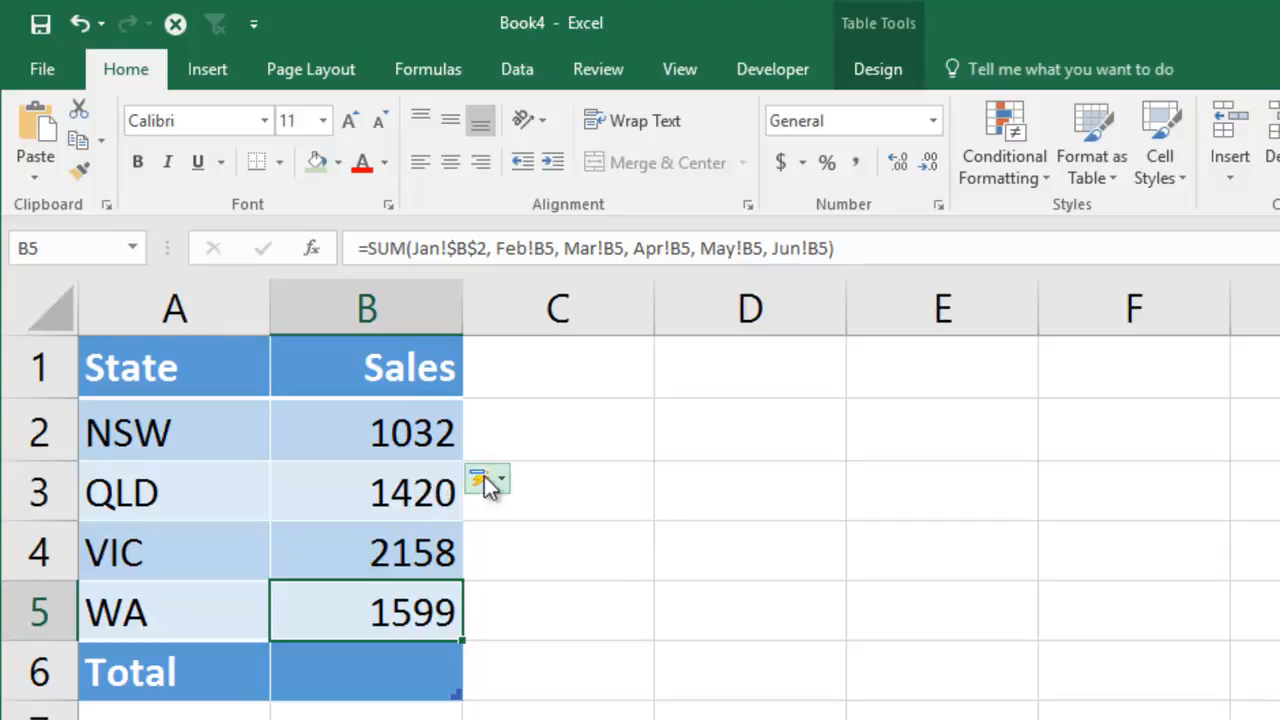
pyautogui.moveTo(410, 432); pyautogui.dragTo(360, 600)
pyautogui.press('Delete')
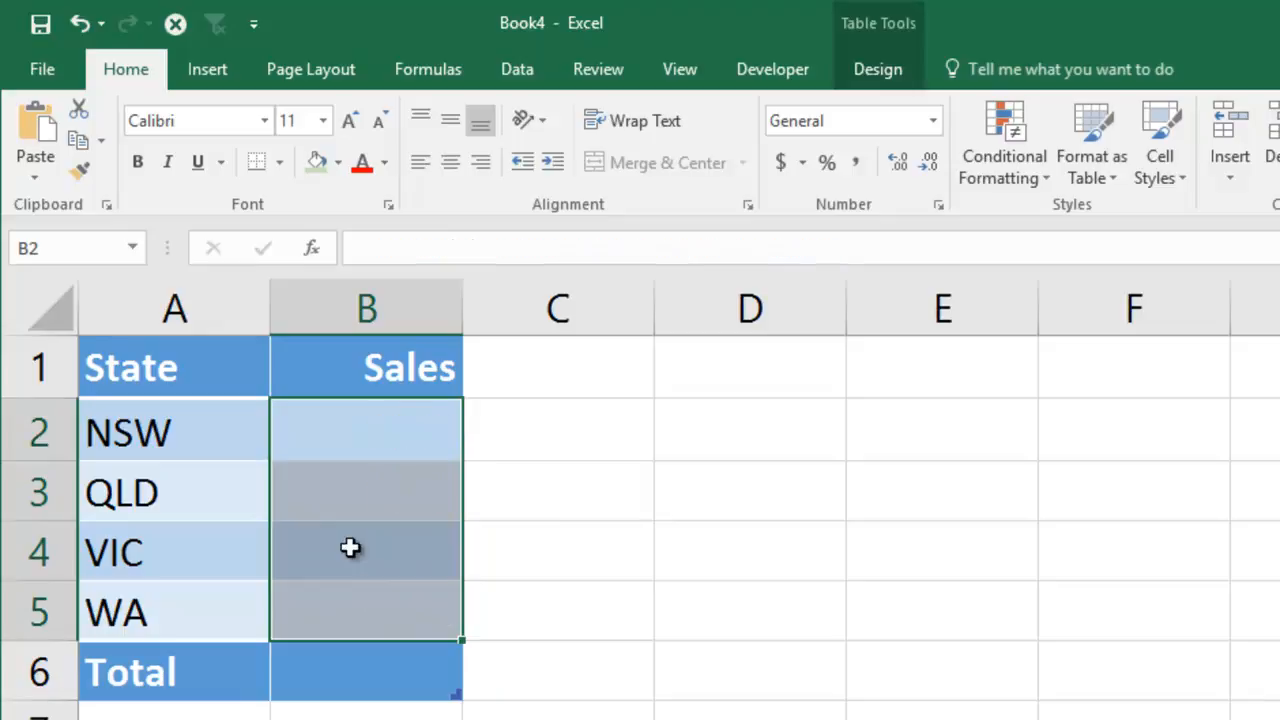
# - Enter =SUM(Jan:Jun!B2) in B2 with a relative cell reference across the monthly sheets, and check the formulas in the VIC and WA rows
pyautogui.click(385, 422)
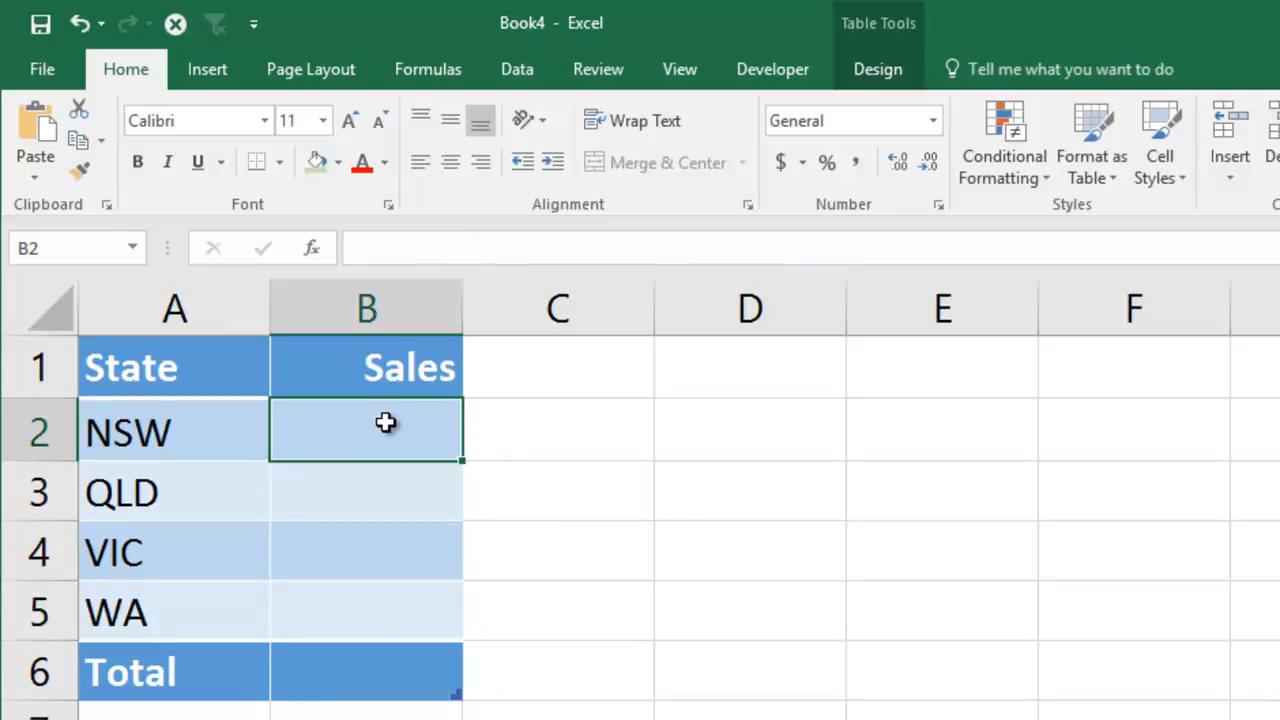
pyautogui.write('=sum(')
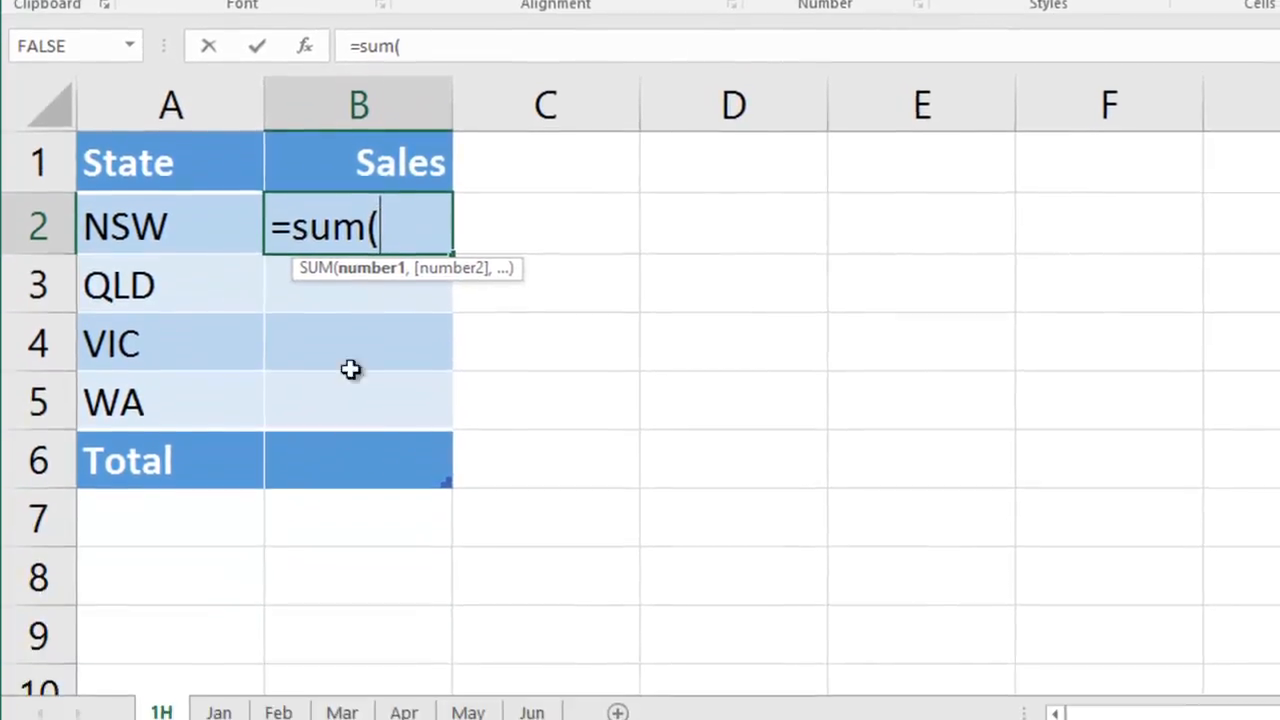
pyautogui.click(219, 697)
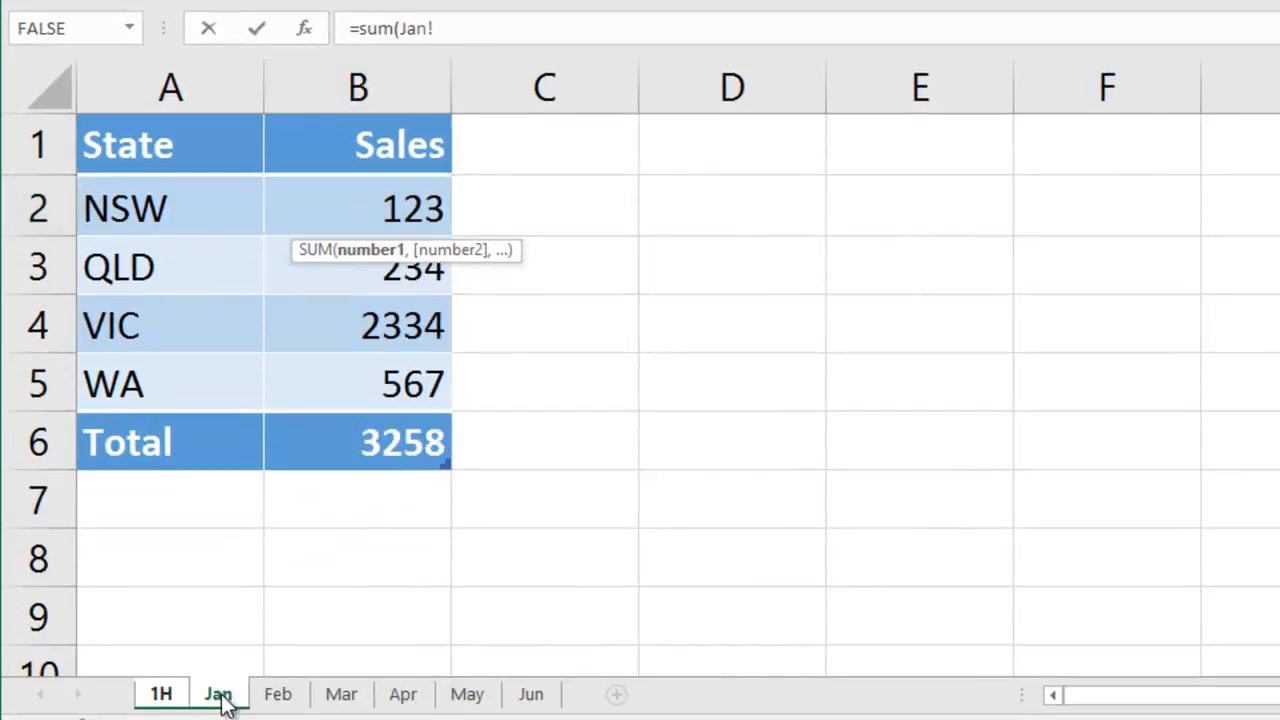
pyautogui.keyDown('shift'); pyautogui.click(541, 700); pyautogui.keyUp('shift')
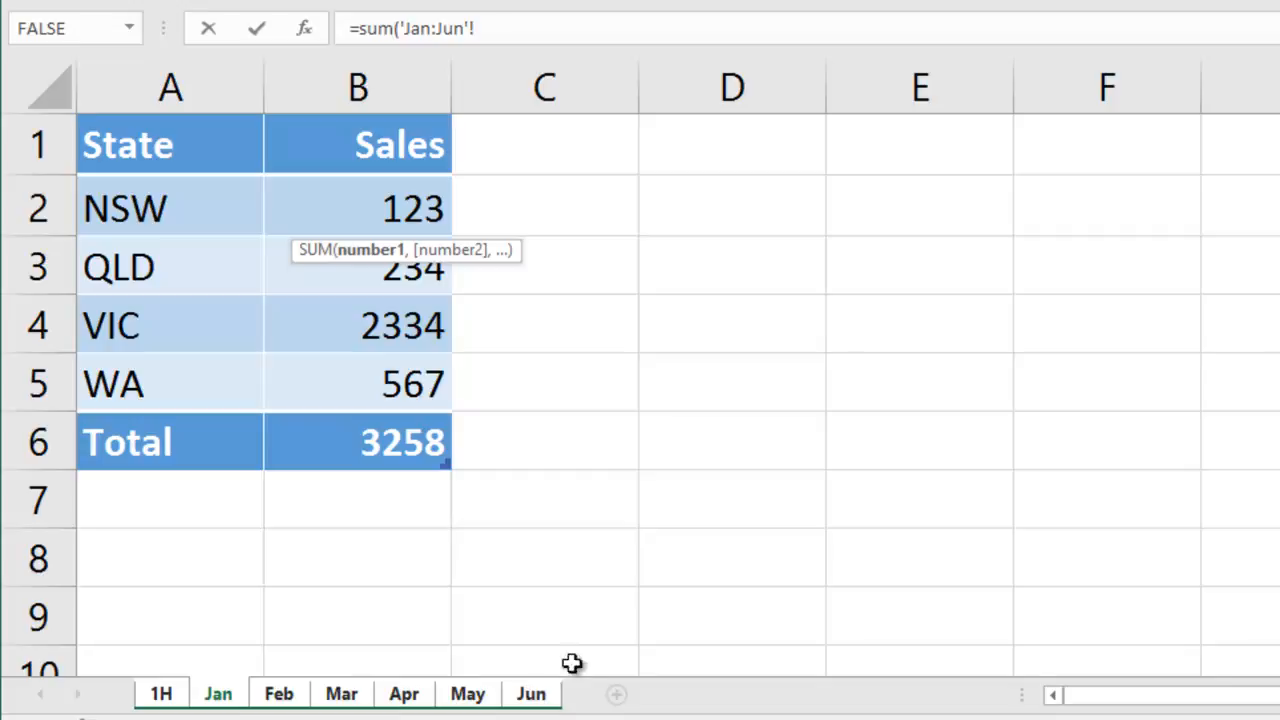
pyautogui.click(388, 206)
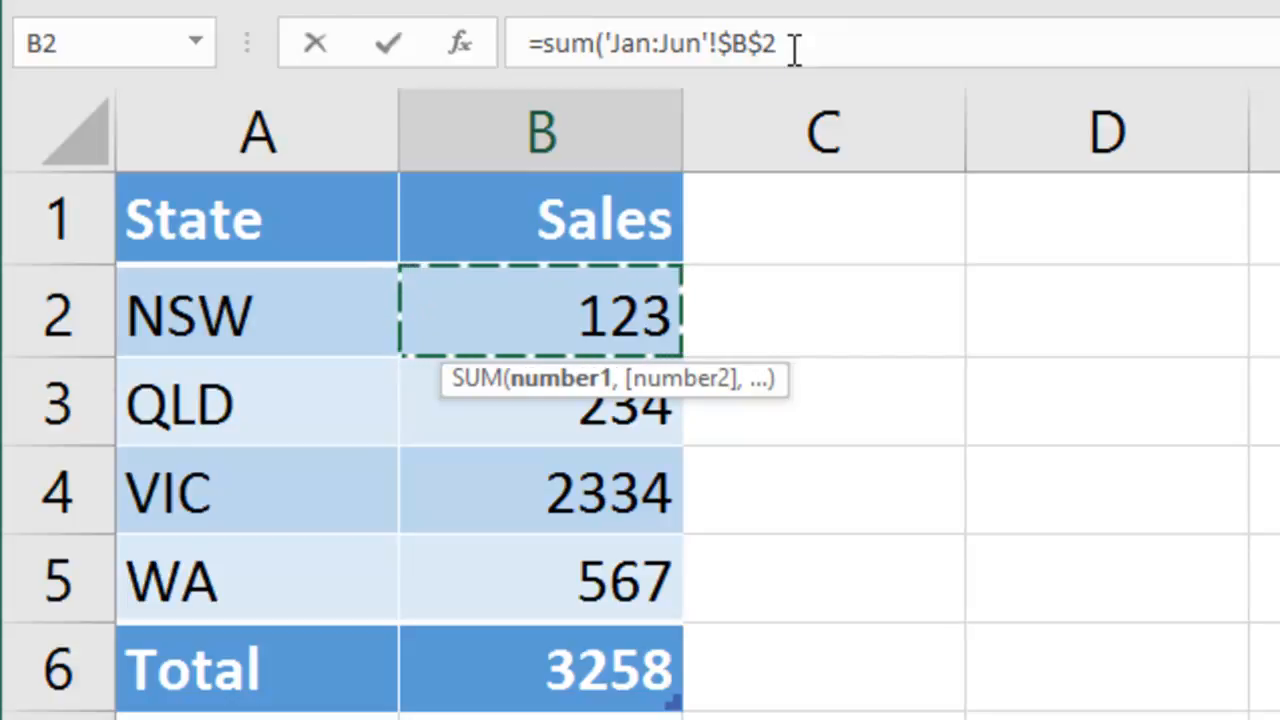
pyautogui.press('F4')
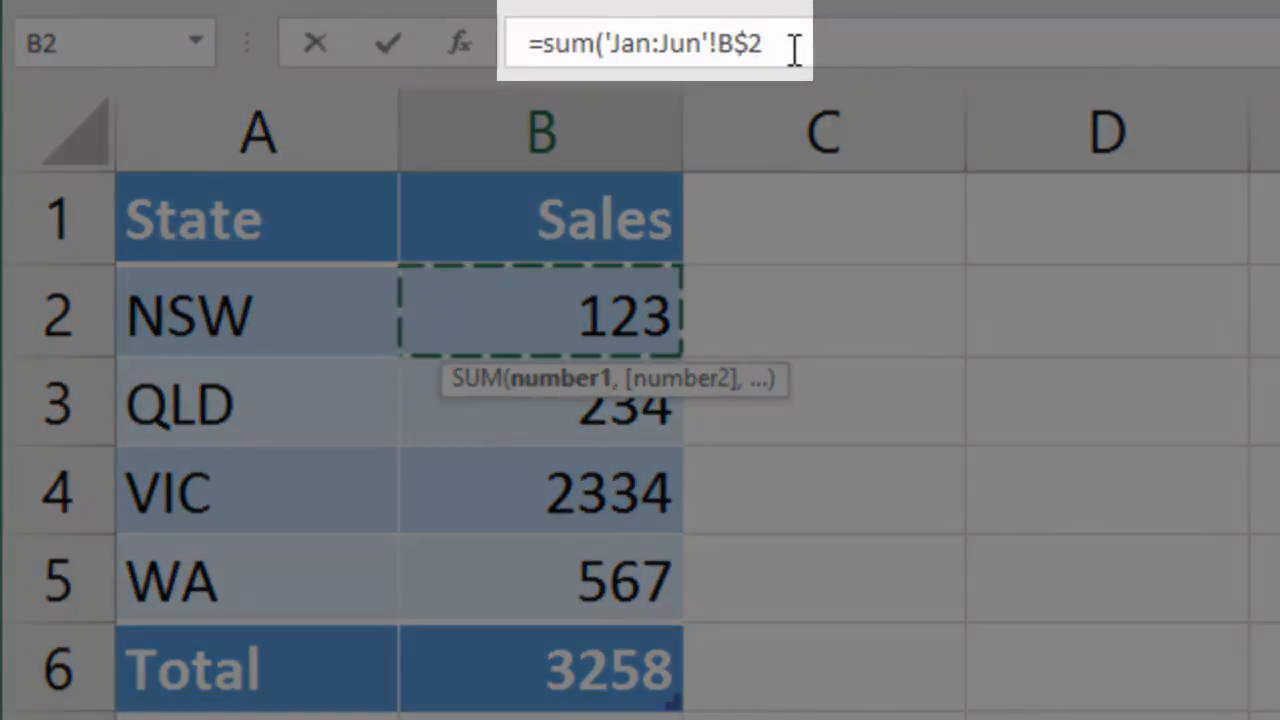
pyautogui.press('F4')
pyautogui.press('F4')
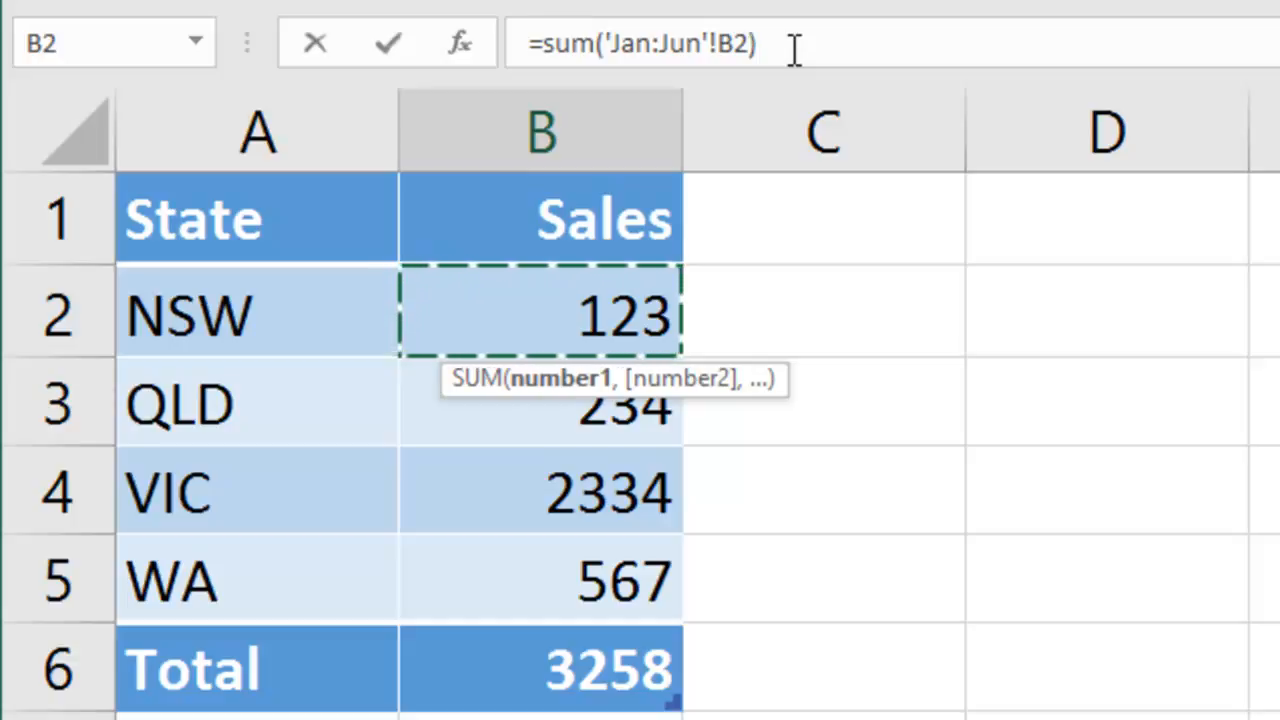
pyautogui.press('Return')
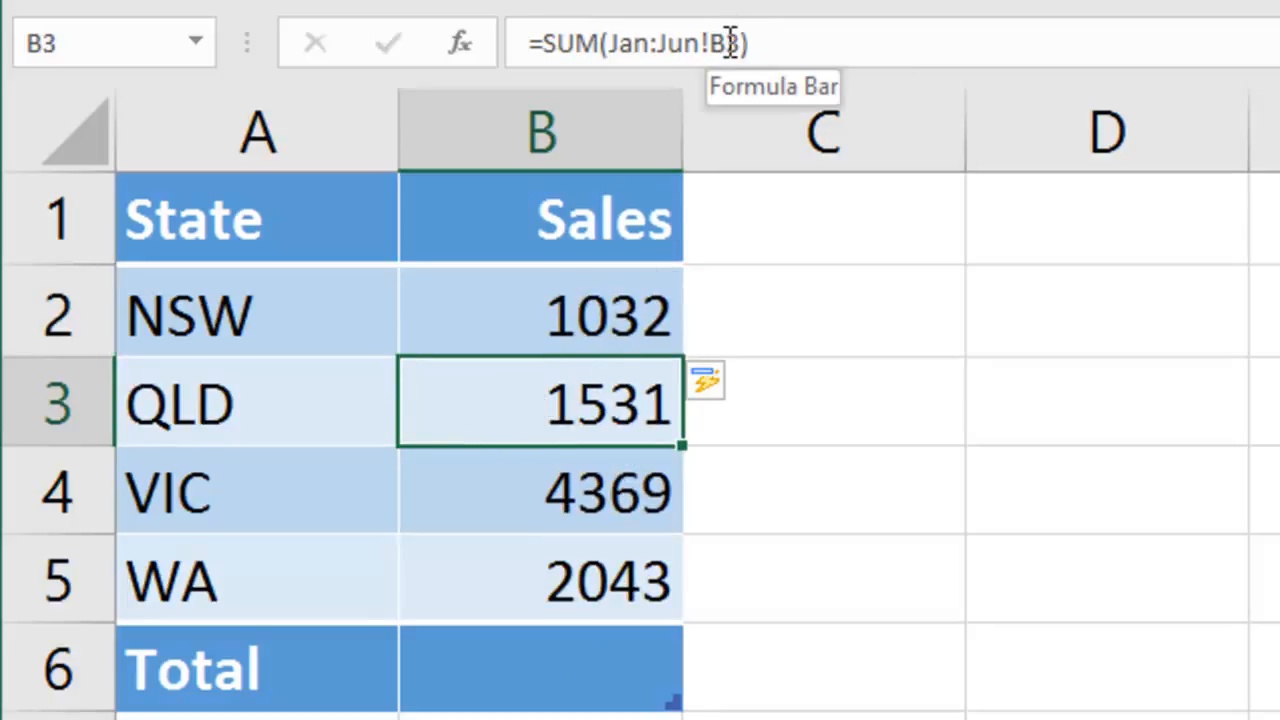
pyautogui.click(620, 466)
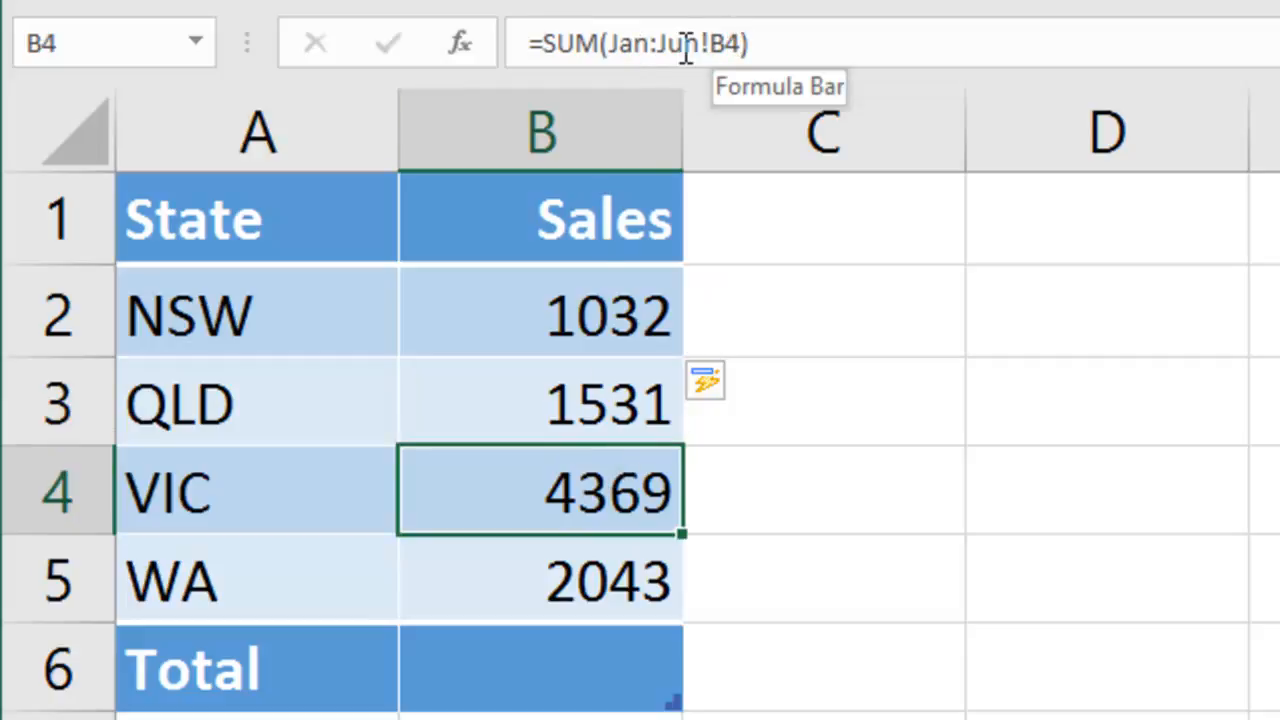
pyautogui.click(615, 568)
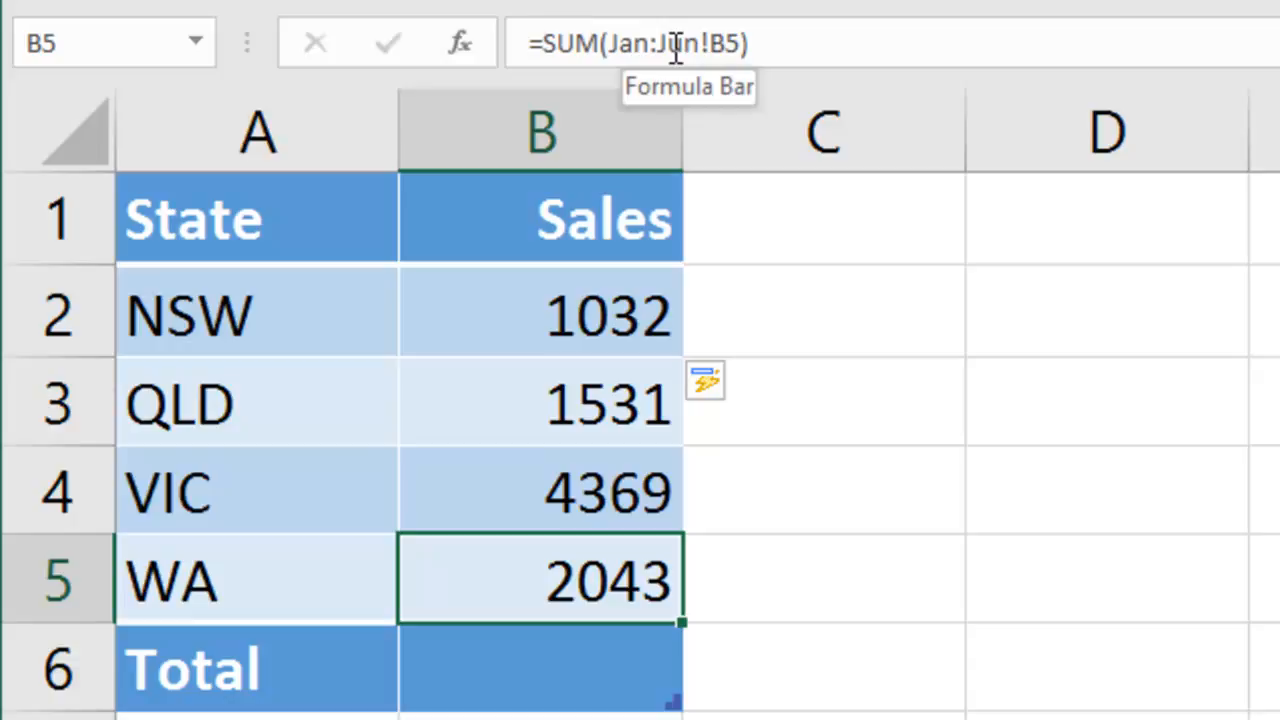
# - Total the Sales column in B6 with the table's Sum function, and clear that total again
pyautogui.click(594, 668)
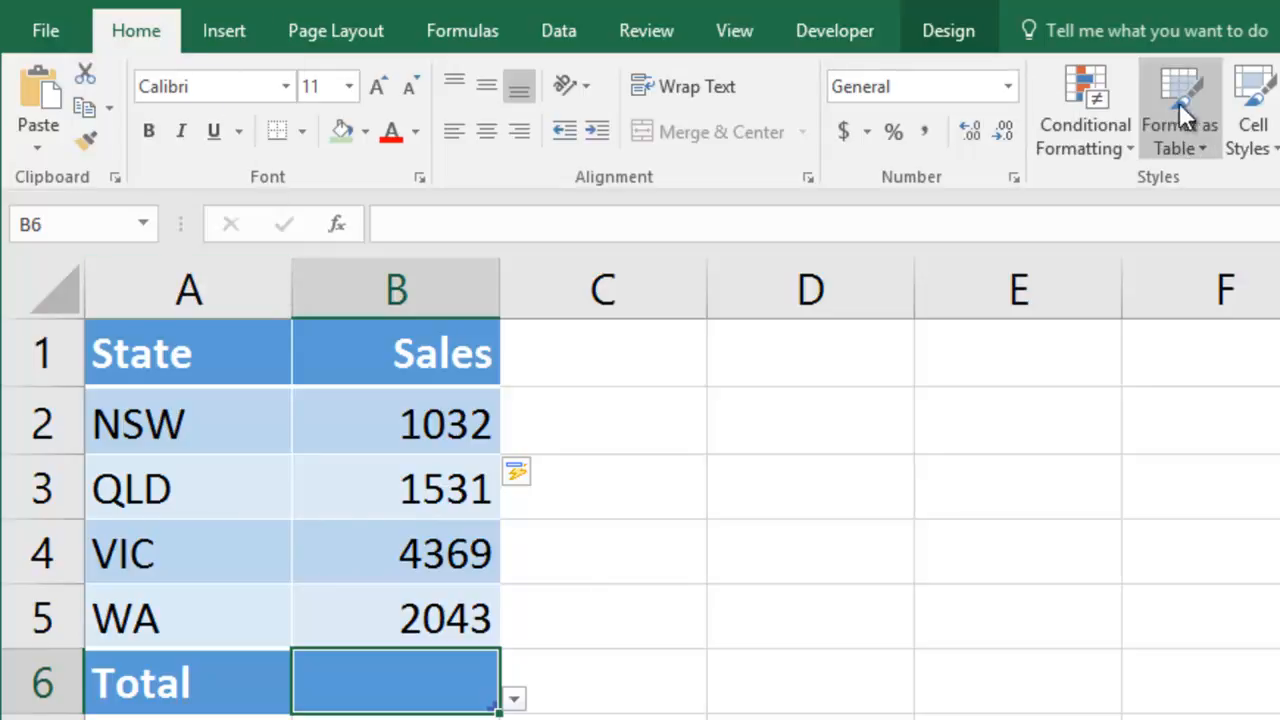
pyautogui.click(513, 700)
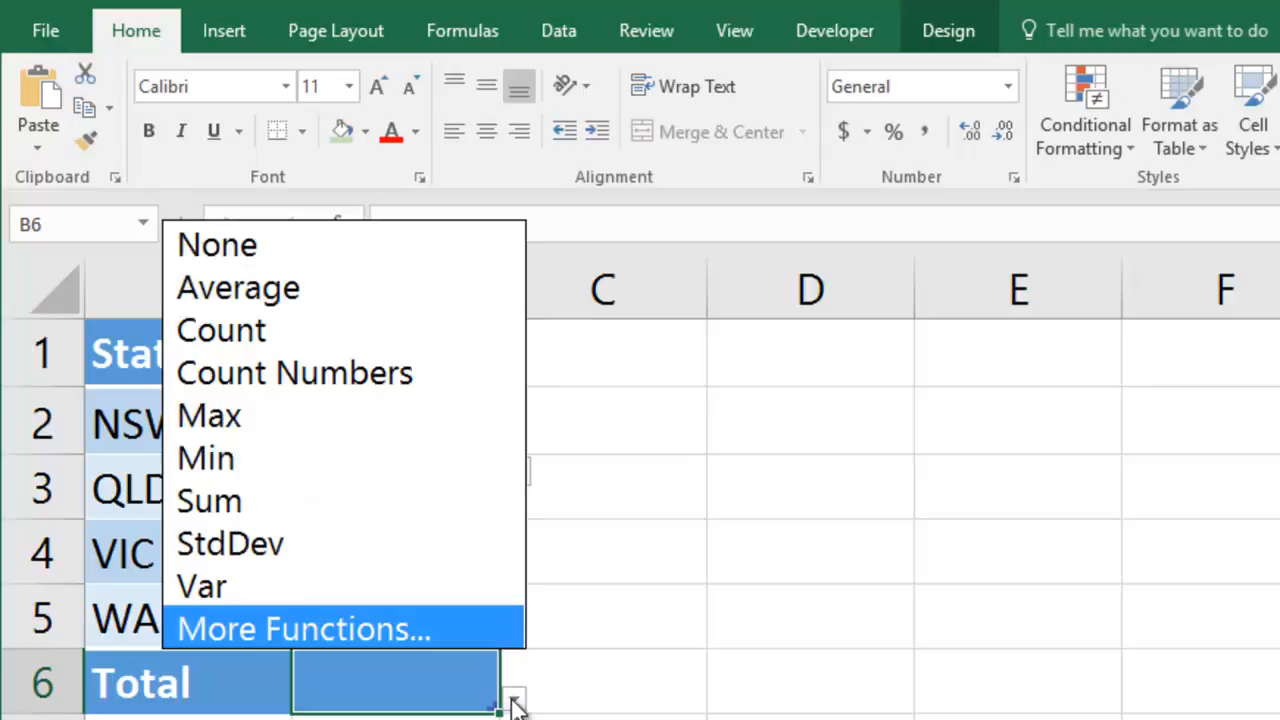
pyautogui.click(246, 502)
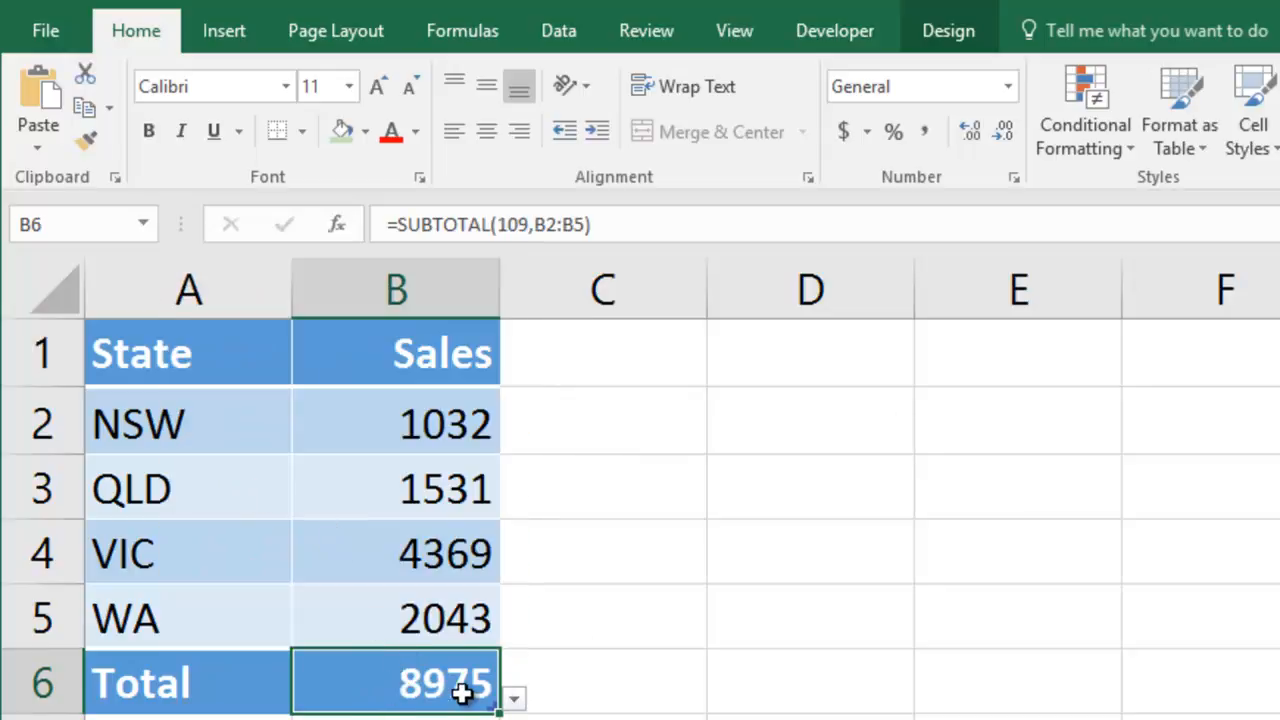
pyautogui.press('Delete')
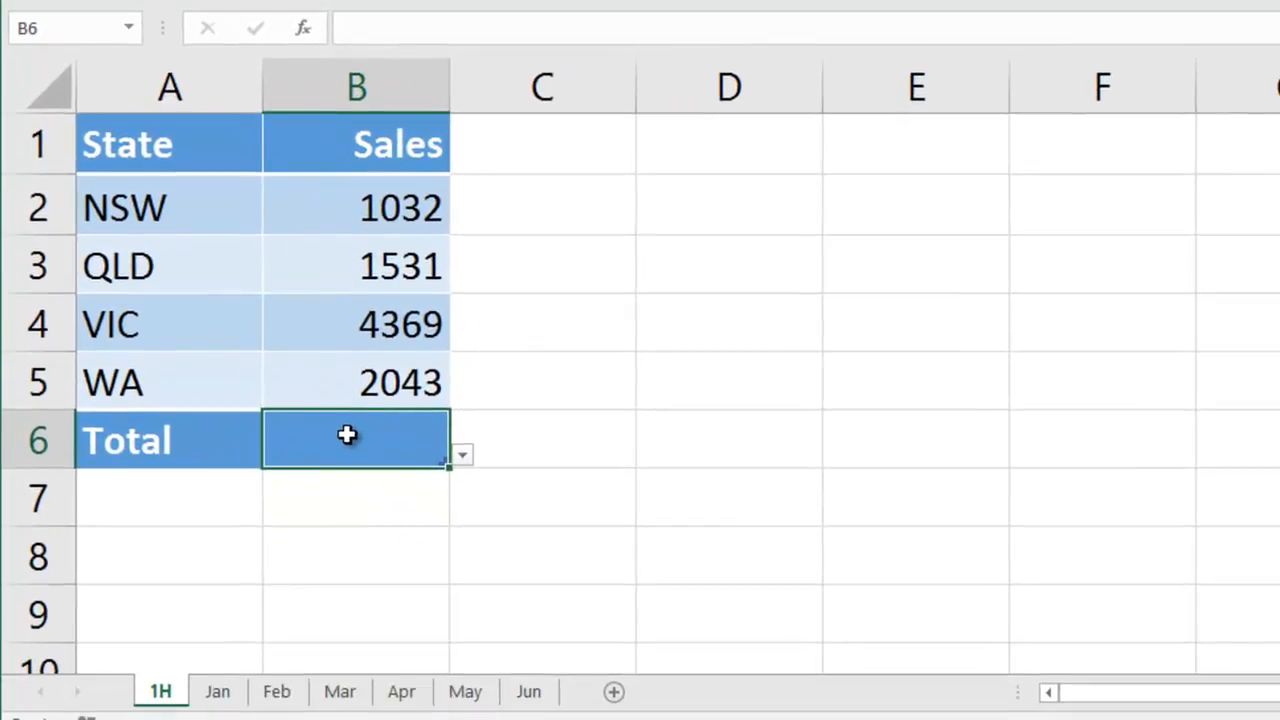
# - Enter a SUM of the Total cells across the Jan to Jun sheets in B6, =SUM(Jan:Jun!$B$6), and reselect B6 to check it
pyautogui.write('=s')
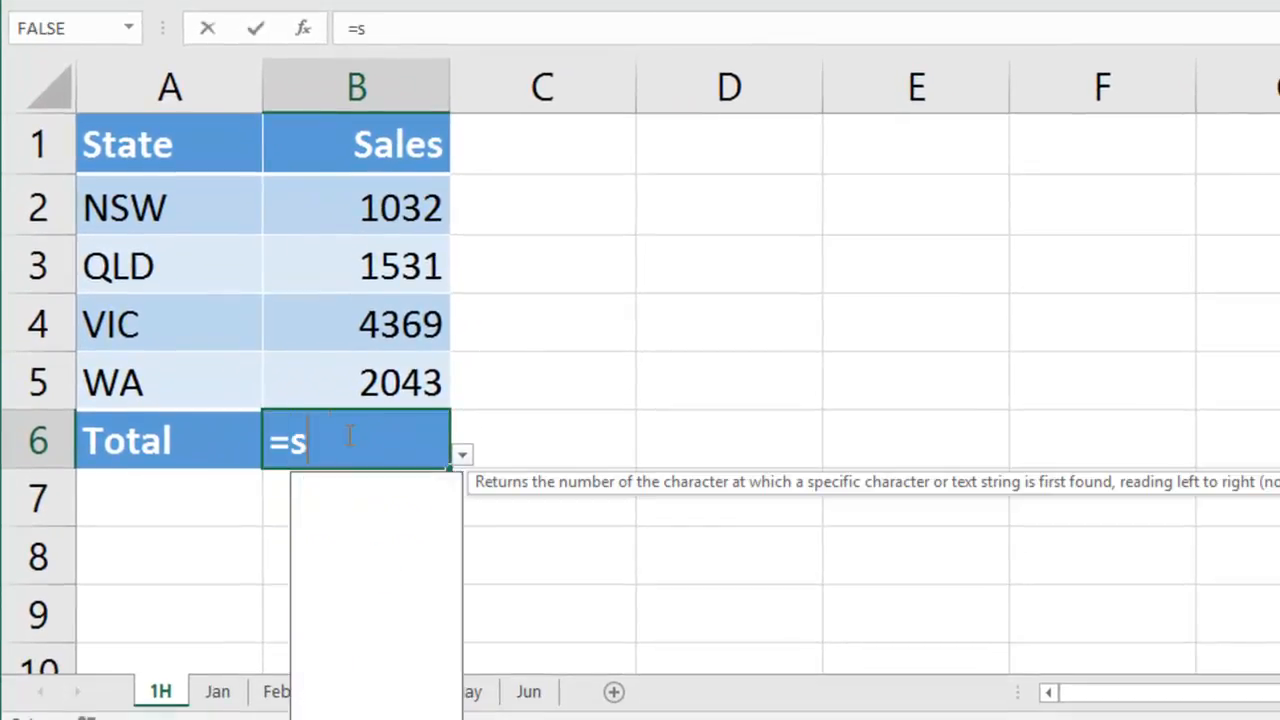
pyautogui.write('um(')
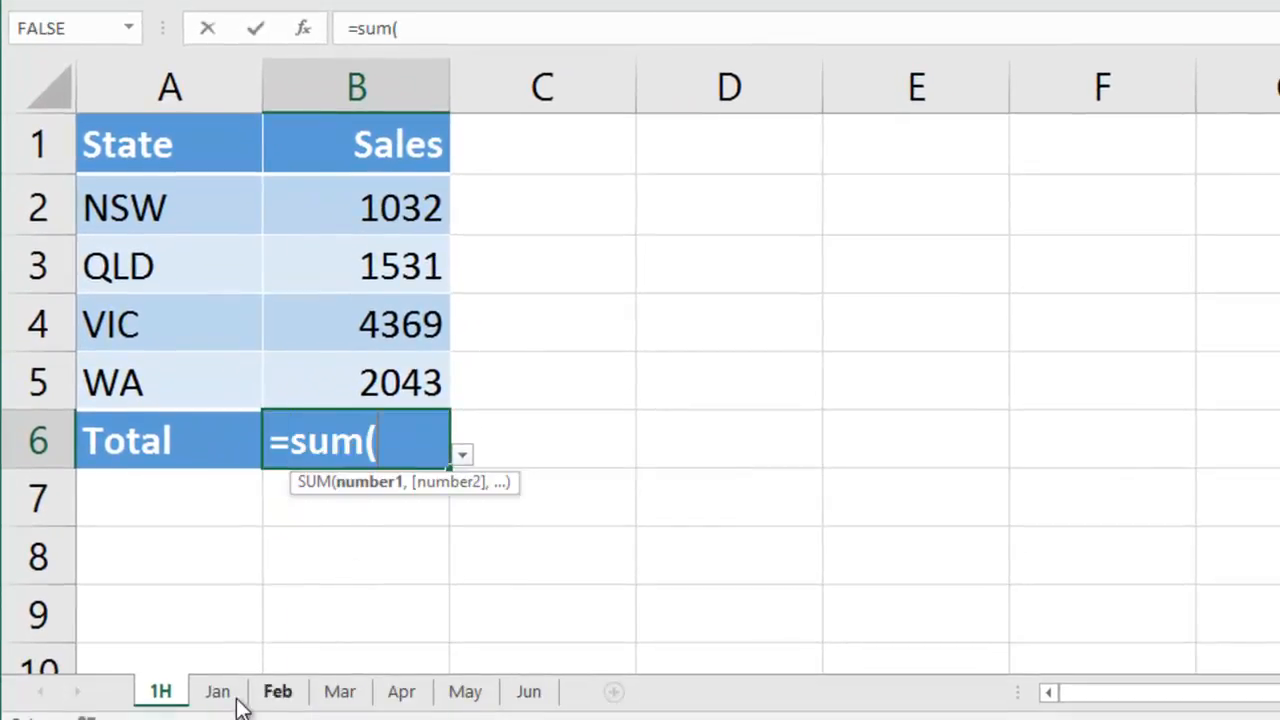
pyautogui.click(222, 700)
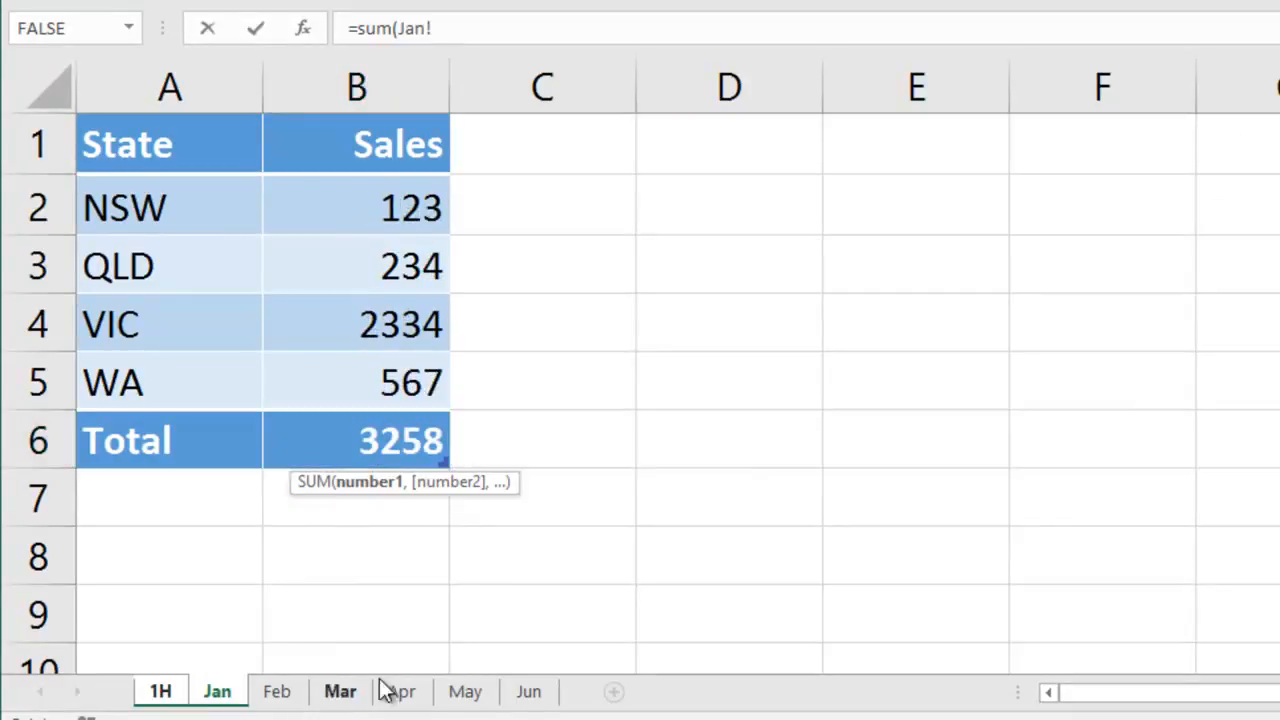
pyautogui.keyDown('shift'); pyautogui.click(533, 700); pyautogui.keyUp('shift')
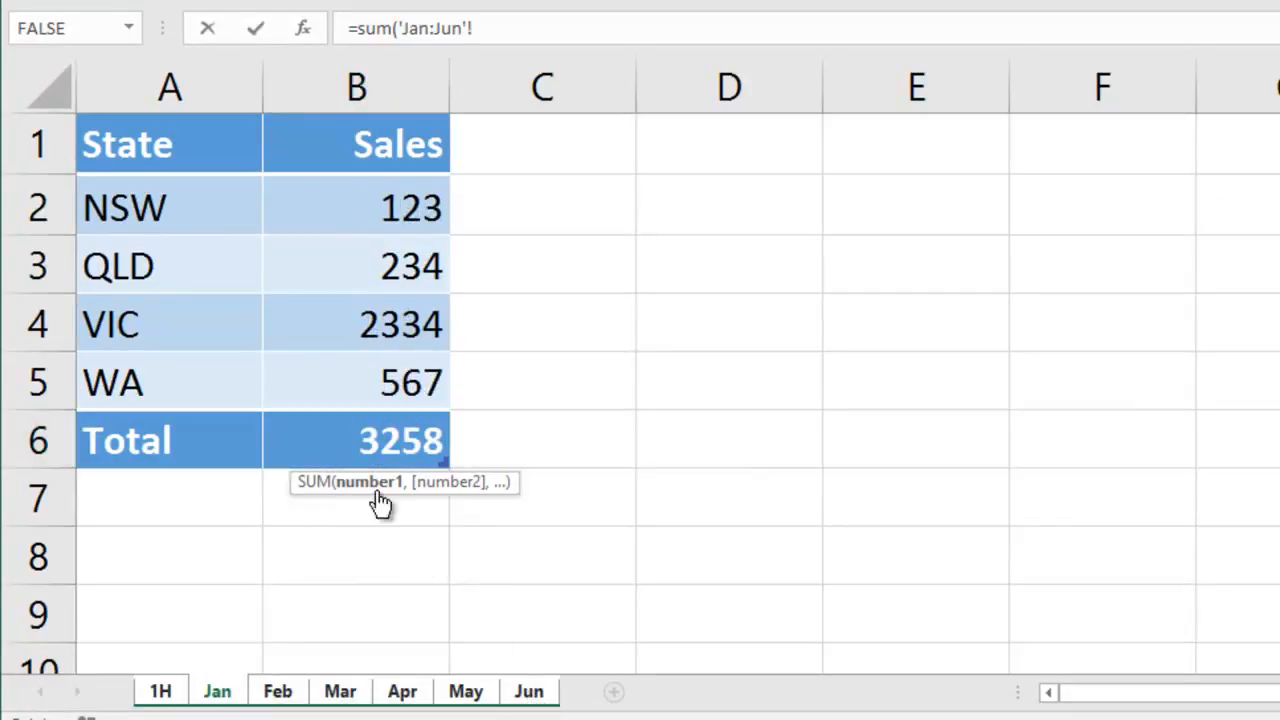
pyautogui.click(443, 446)
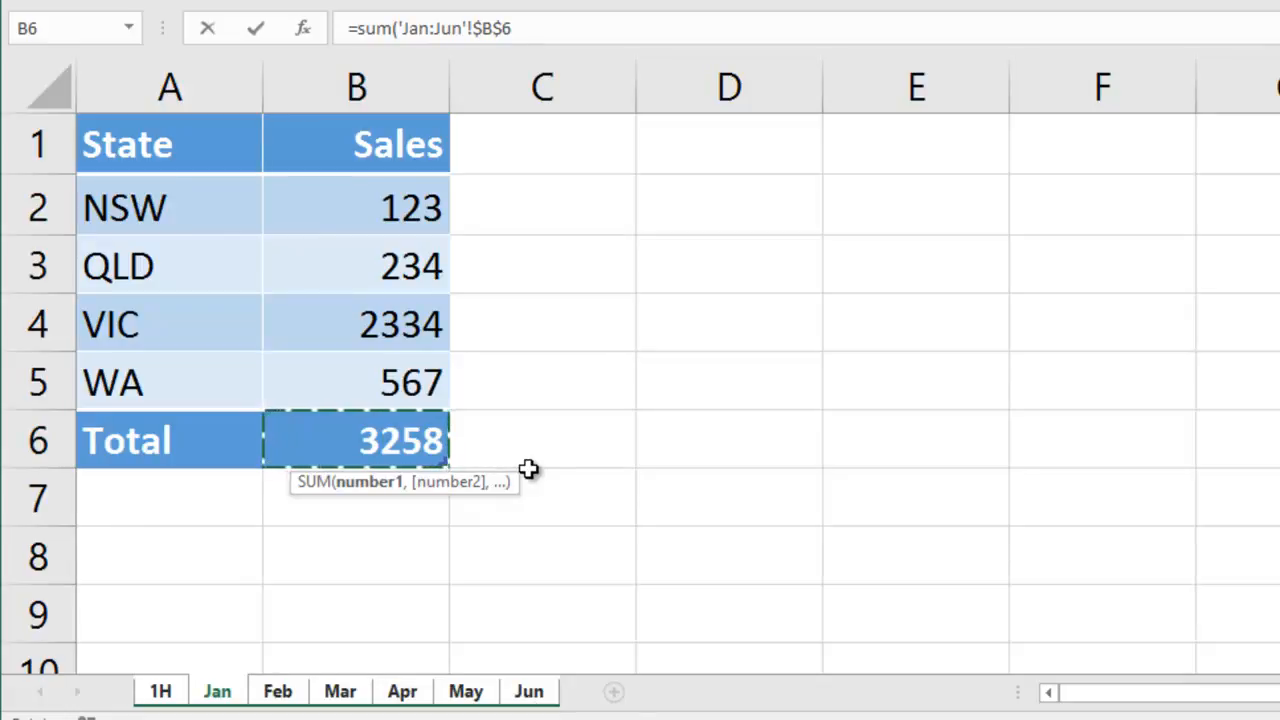
pyautogui.write(')')
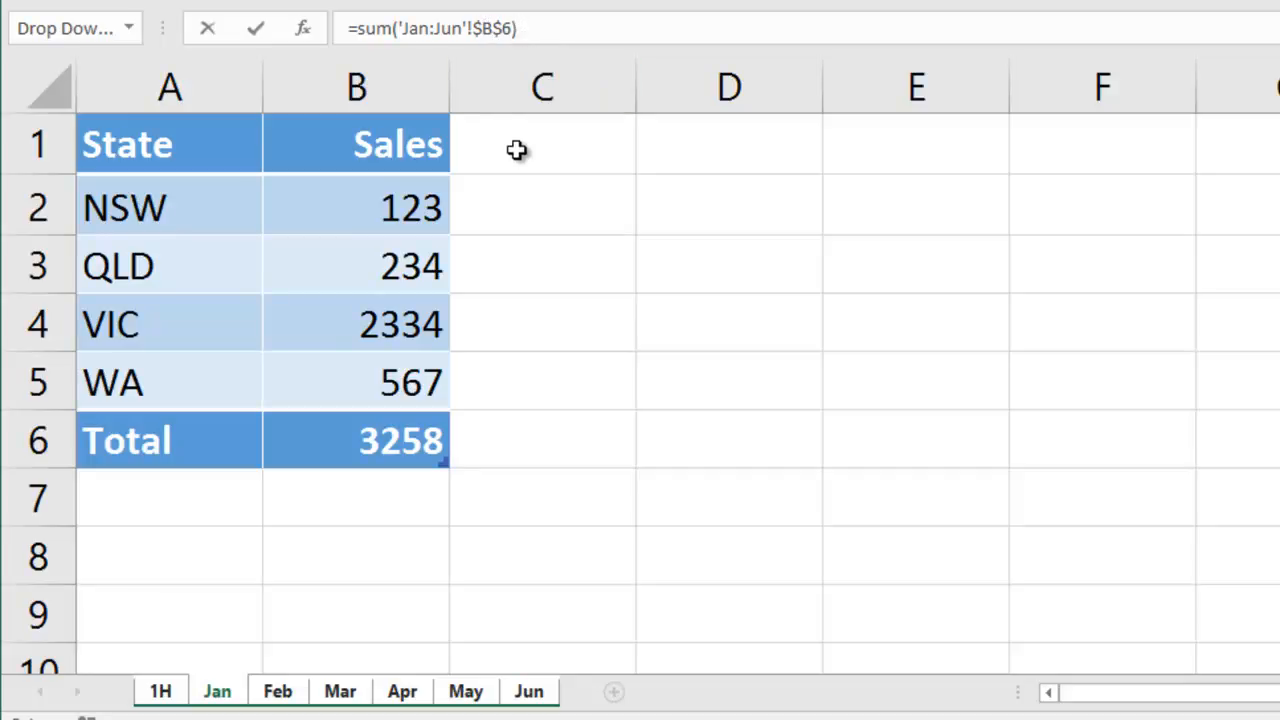
pyautogui.press('Return')
pyautogui.click(340, 444)
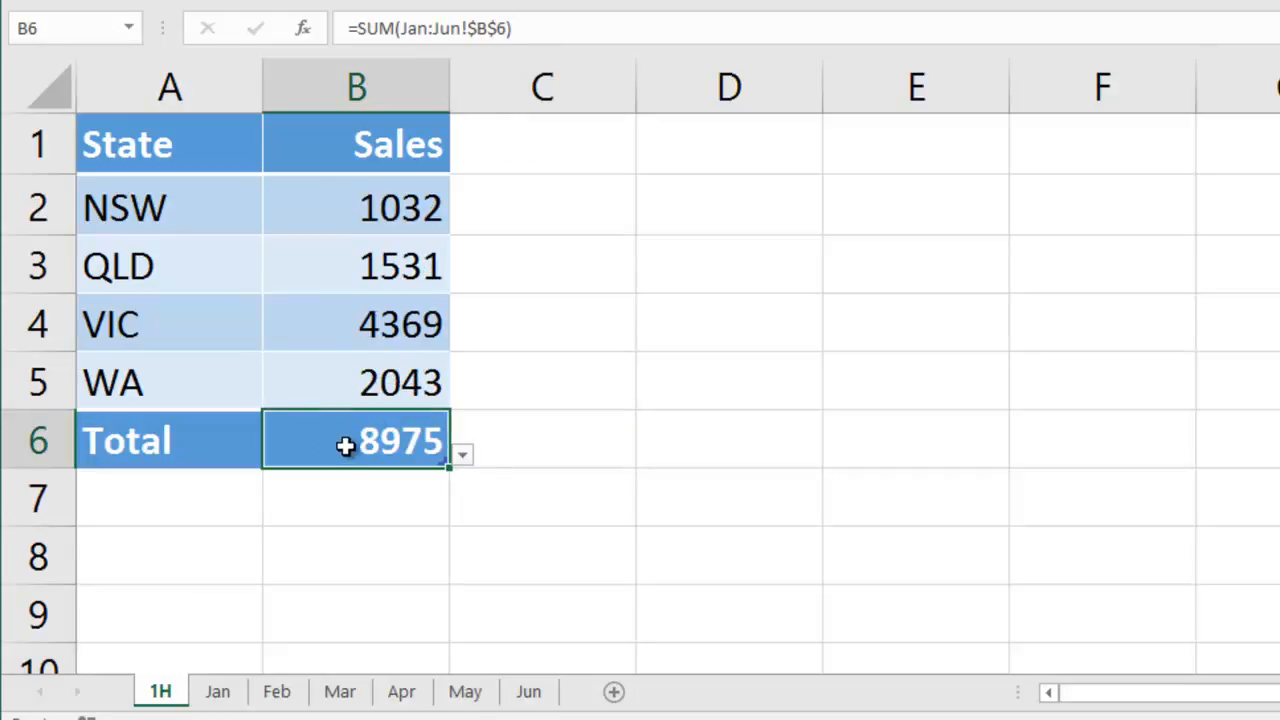